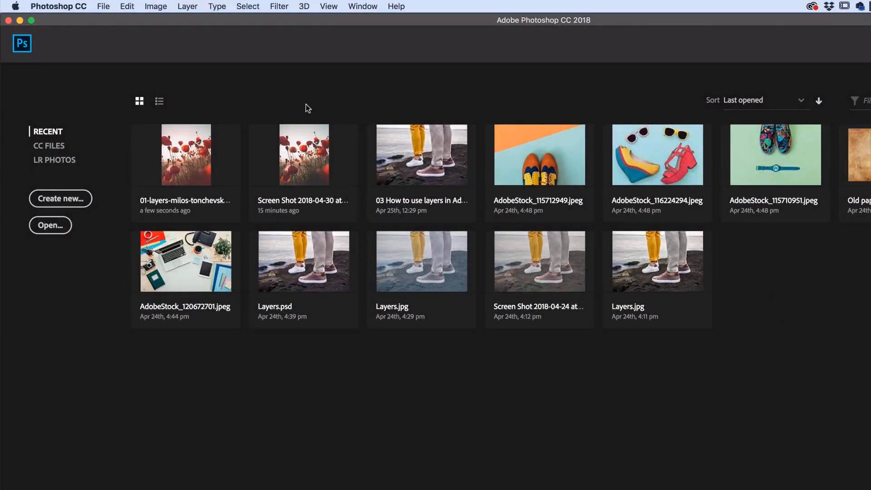
Open the 01-layers JPG photo from the Source Files folder
{"action": "left_click", "coordinate": [104, 6]}
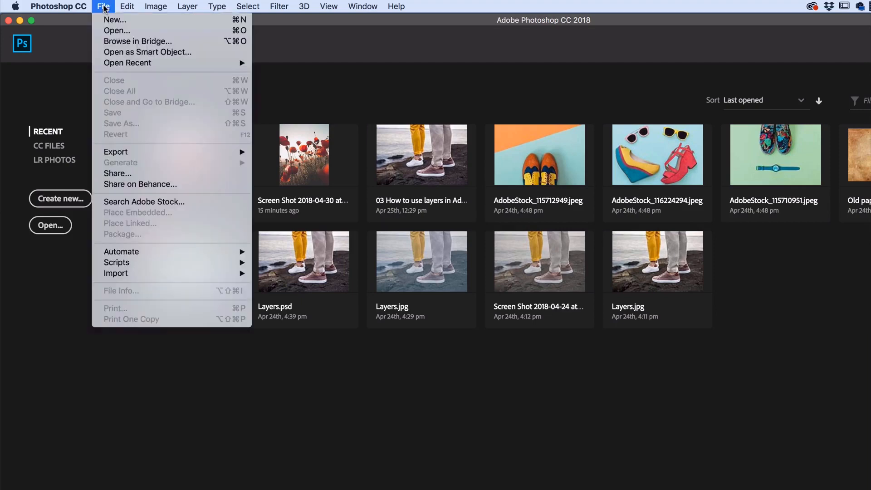
{"action": "left_click", "coordinate": [120, 33]}
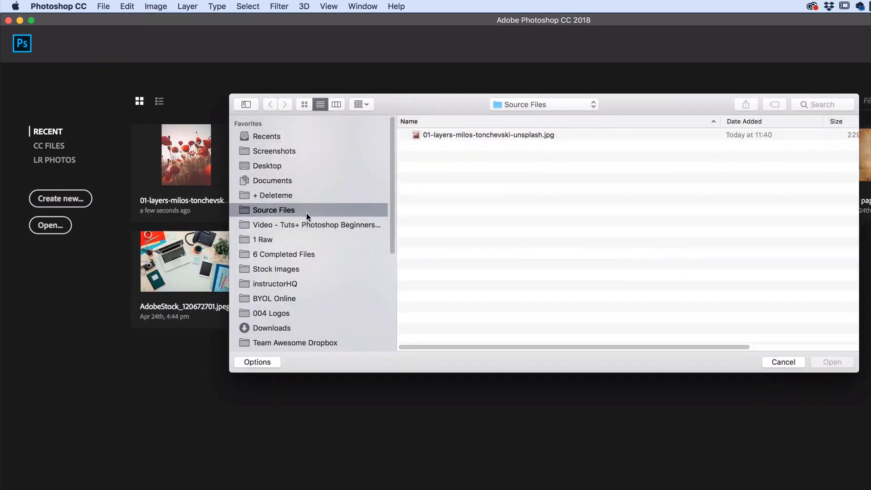
{"action": "left_click", "coordinate": [424, 135]}
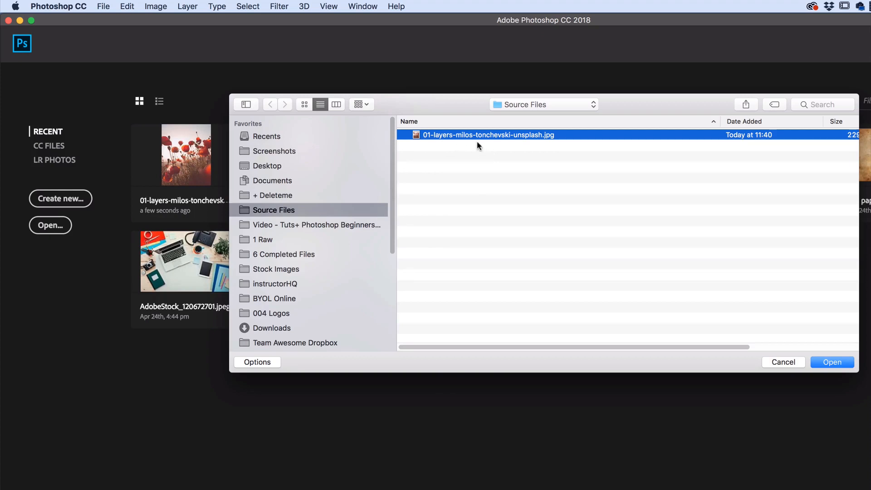
{"action": "left_click", "coordinate": [832, 362]}
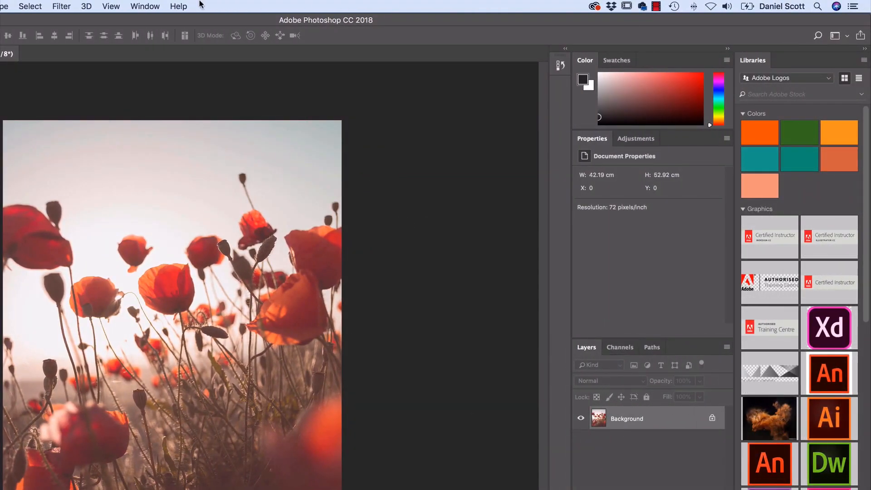
Collapse the Libraries panel to make more room for the image
{"action": "left_click", "coordinate": [150, 5]}
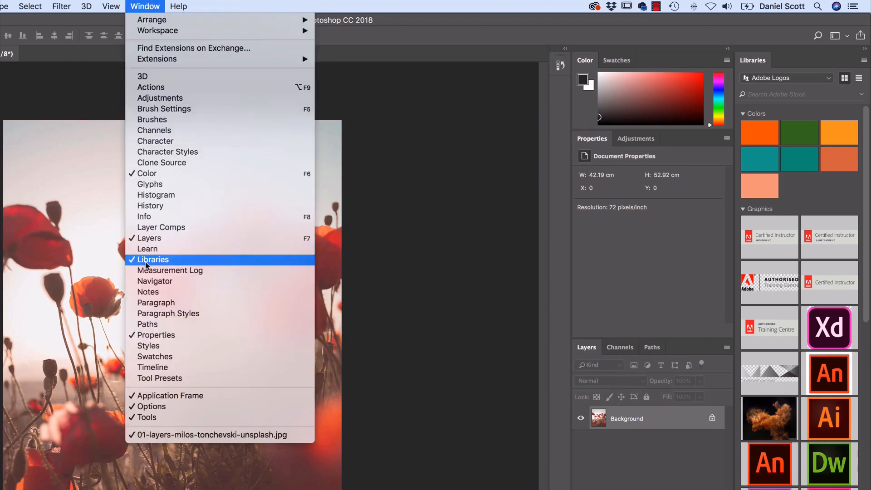
{"action": "left_click", "coordinate": [382, 255]}
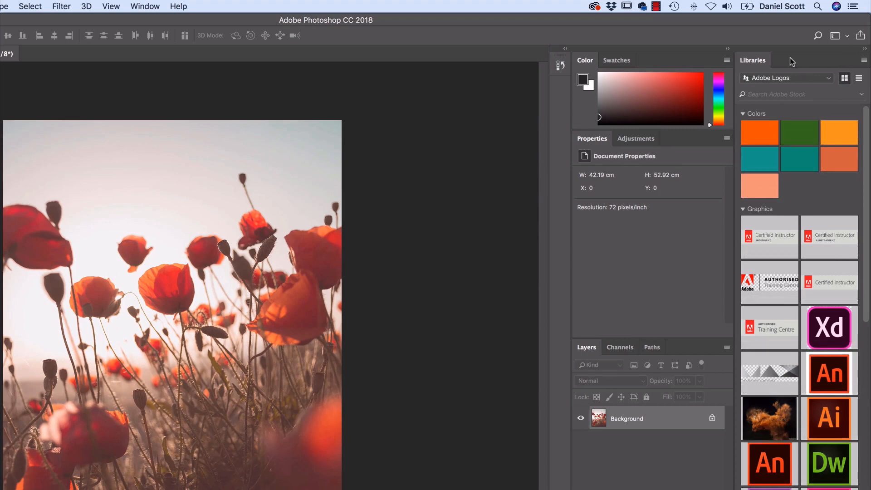
{"action": "left_click", "coordinate": [865, 50]}
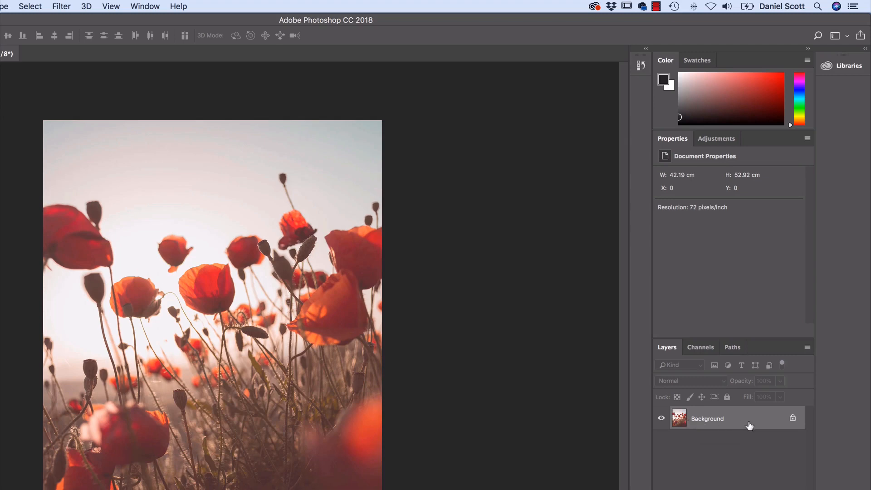
Duplicate the Background layer as "Auto Tone" and apply the Auto Tone correction to the copy
{"action": "right_click", "coordinate": [712, 418]}
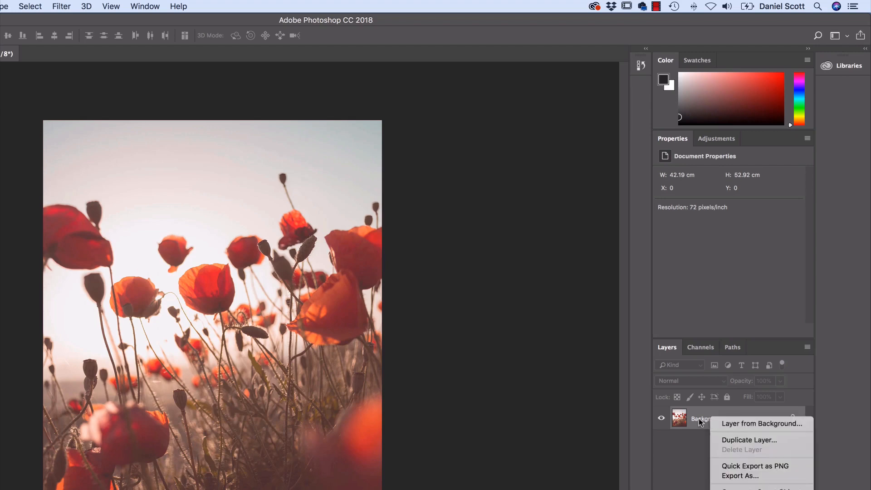
{"action": "left_click", "coordinate": [736, 440]}
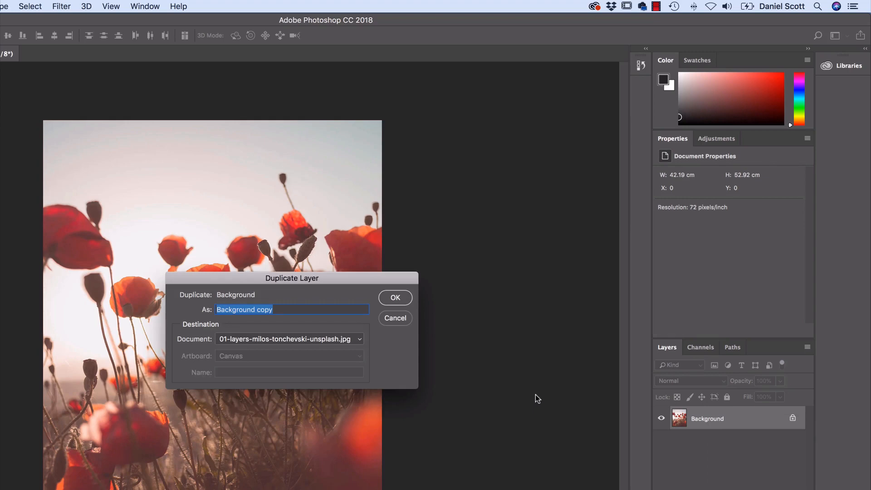
{"action": "type", "text": "Auto Tone"}
{"action": "left_click", "coordinate": [395, 298]}
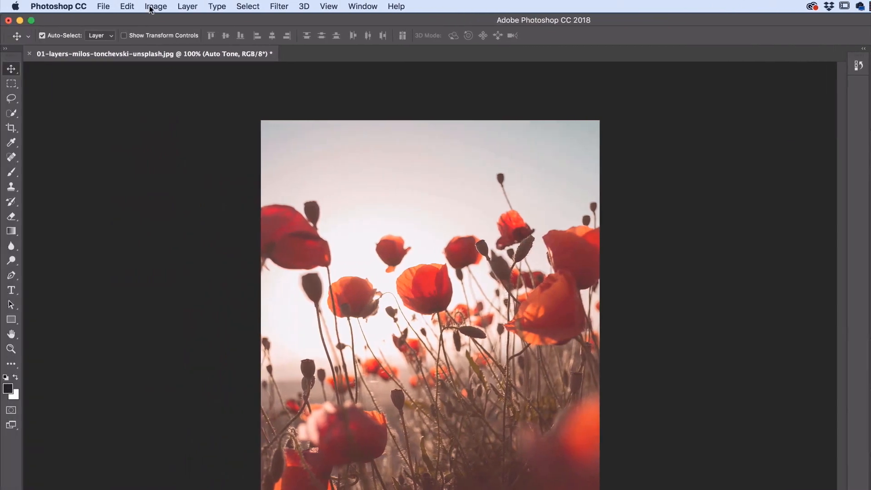
{"action": "left_click", "coordinate": [152, 7]}
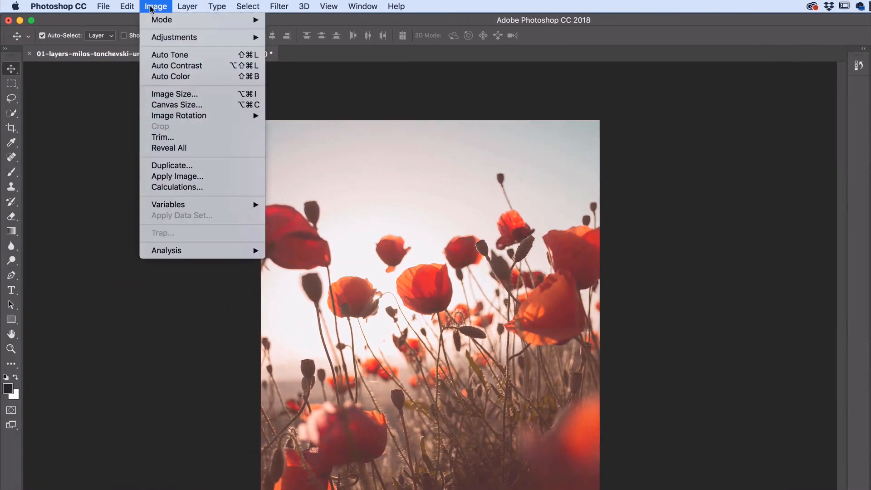
{"action": "left_click", "coordinate": [160, 55]}
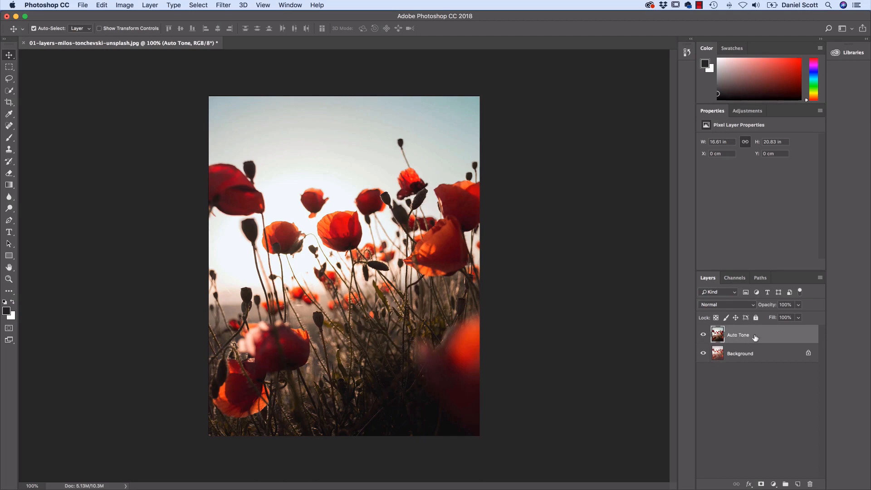
Compare the original and corrected photo by toggling the visibility of the Auto Tone and Background layers
{"action": "left_click", "coordinate": [703, 337]}
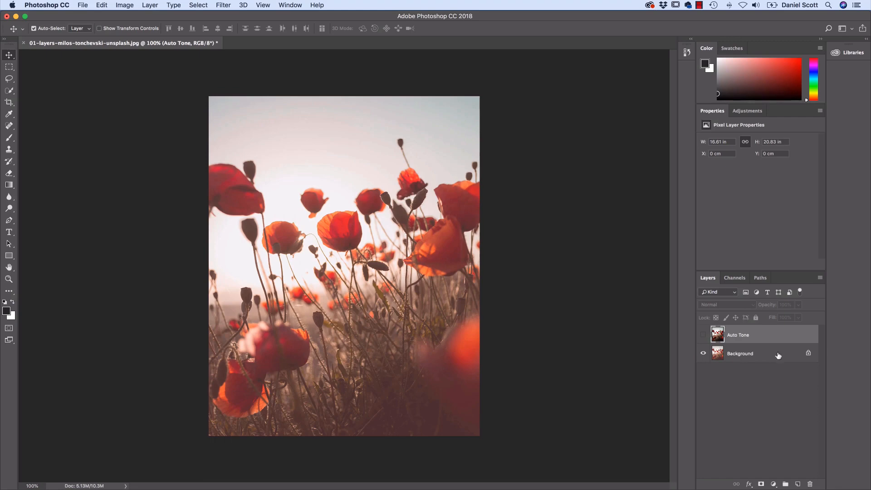
{"action": "left_click", "coordinate": [703, 335]}
{"action": "left_click", "coordinate": [703, 335]}
{"action": "left_click", "coordinate": [703, 335]}
{"action": "left_click", "coordinate": [703, 336]}
{"action": "left_click", "coordinate": [703, 336]}
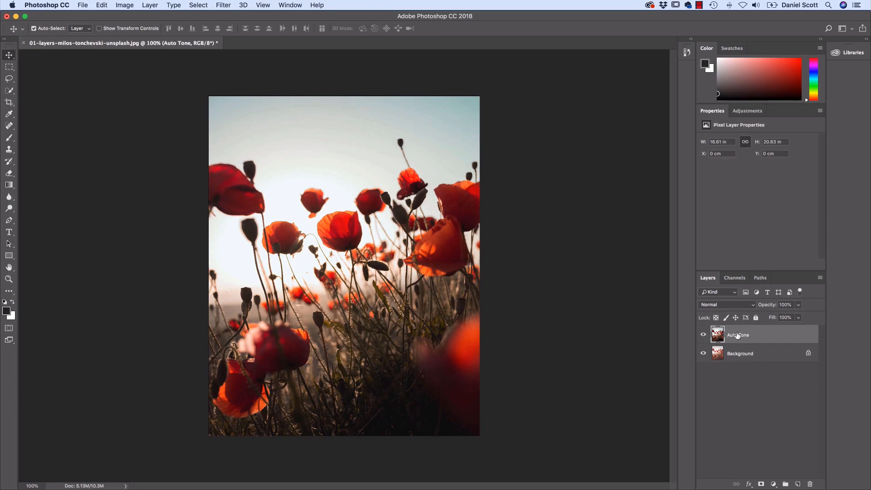
{"action": "left_click", "coordinate": [704, 335]}
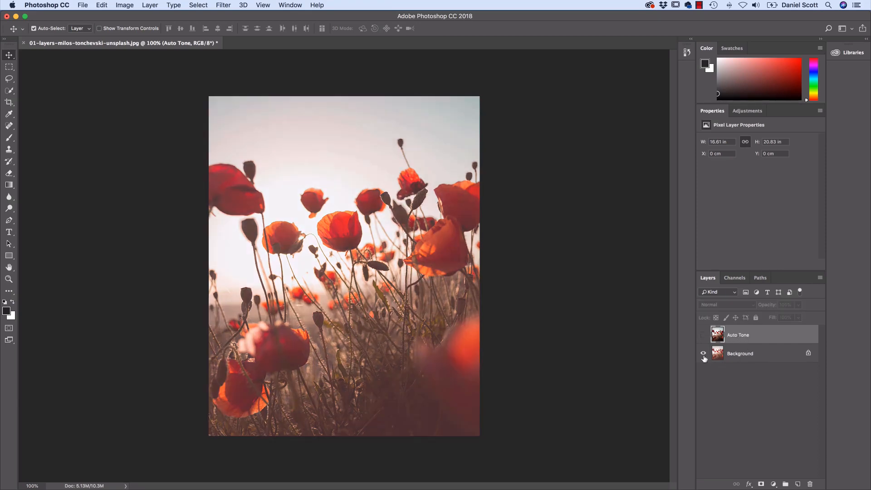
{"action": "left_click", "coordinate": [704, 355]}
{"action": "left_click", "coordinate": [704, 354]}
{"action": "left_click", "coordinate": [704, 335]}
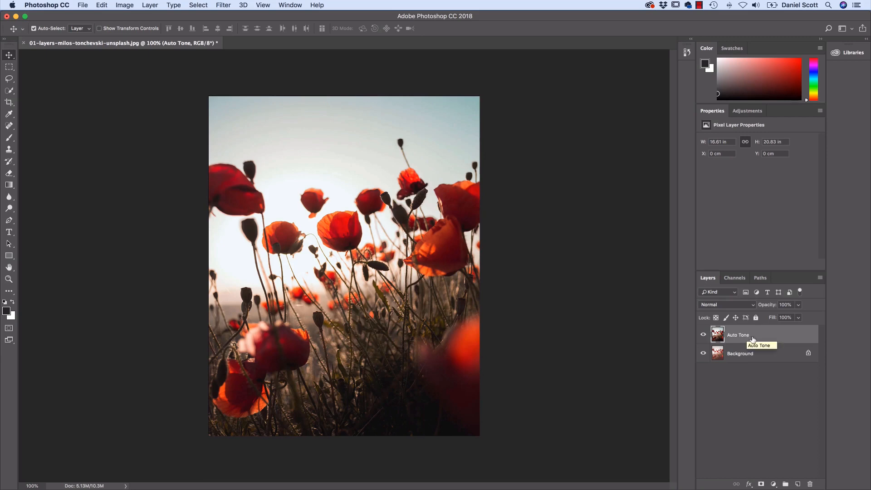
Hide the Auto Tone layer and duplicate the Background layer as "Auto Contrast"
{"action": "left_click", "coordinate": [704, 338]}
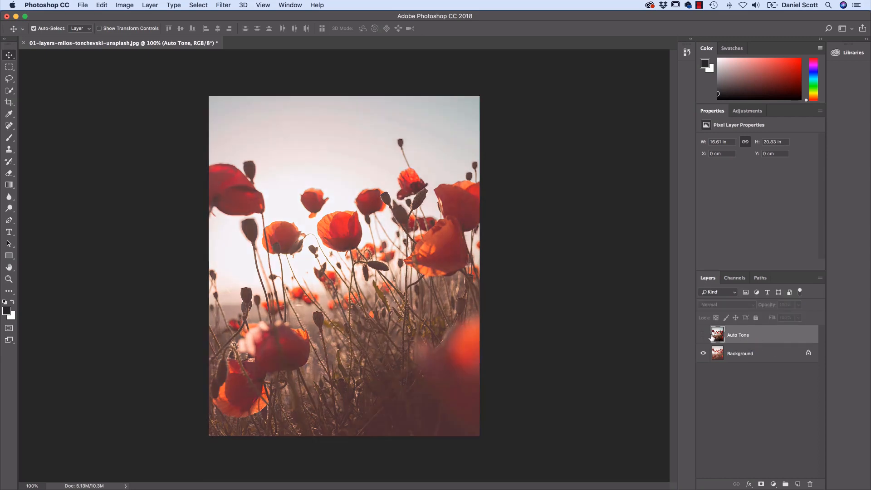
{"action": "left_click", "coordinate": [764, 356]}
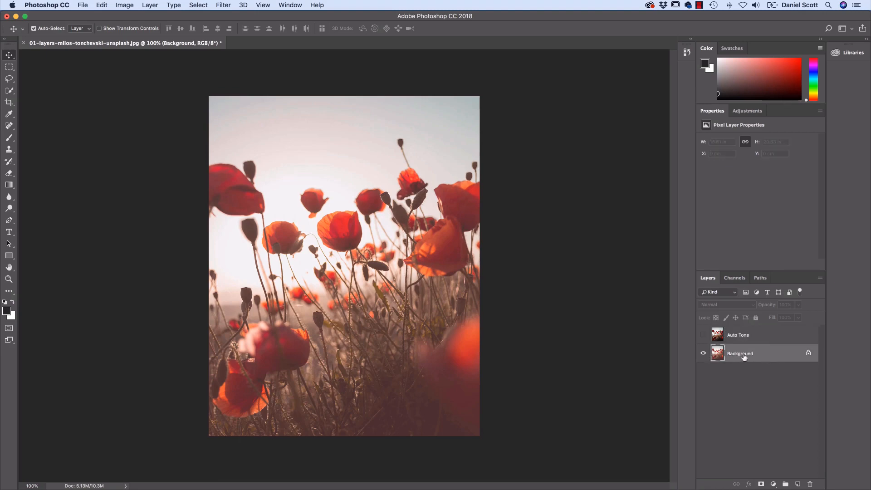
{"action": "right_click", "coordinate": [743, 355]}
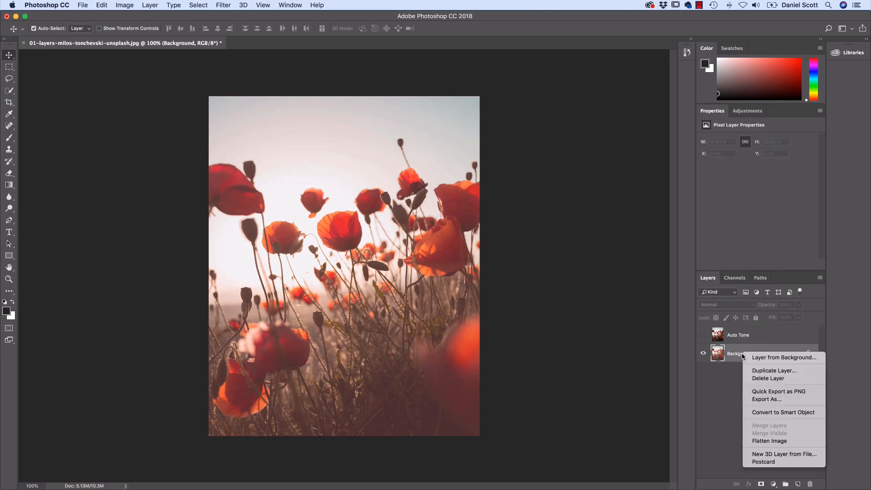
{"action": "left_click", "coordinate": [768, 371]}
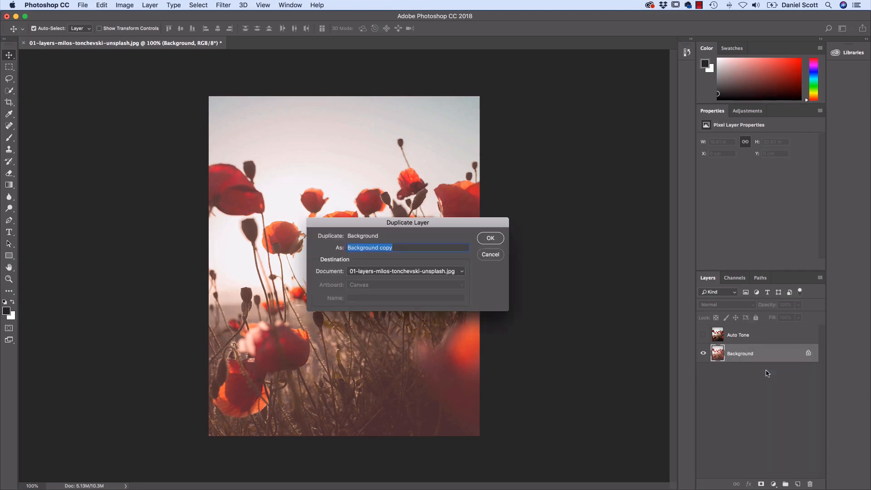
{"action": "type", "text": "Auto Contrast"}
{"action": "left_click", "coordinate": [494, 238]}
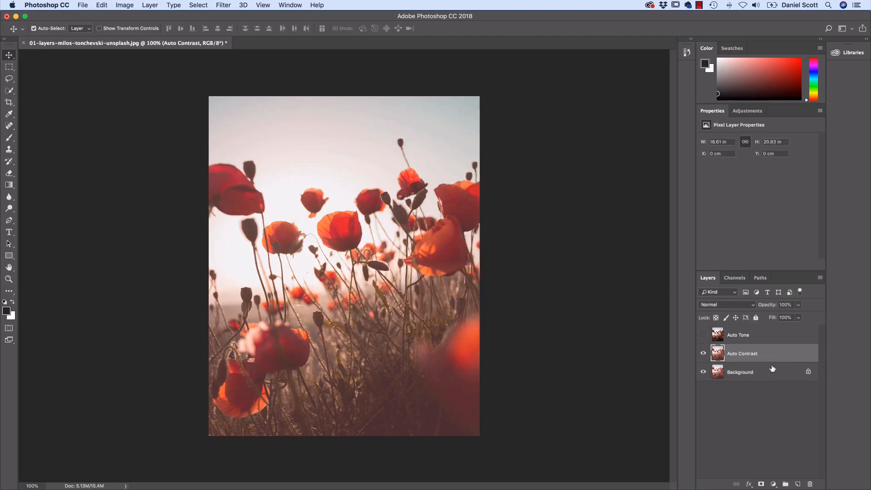
Apply the Auto Contrast correction to the Auto Contrast layer and show the Auto Tone layer for comparison
{"action": "left_click", "coordinate": [125, 5]}
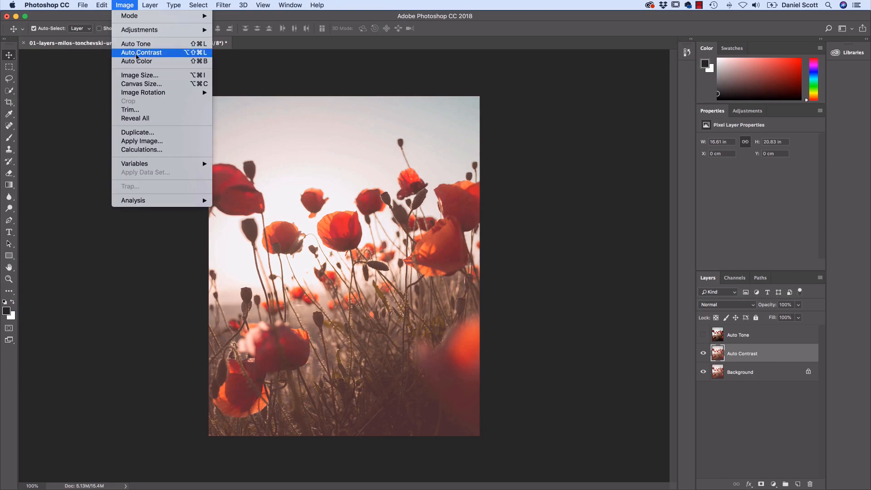
{"action": "left_click", "coordinate": [145, 53]}
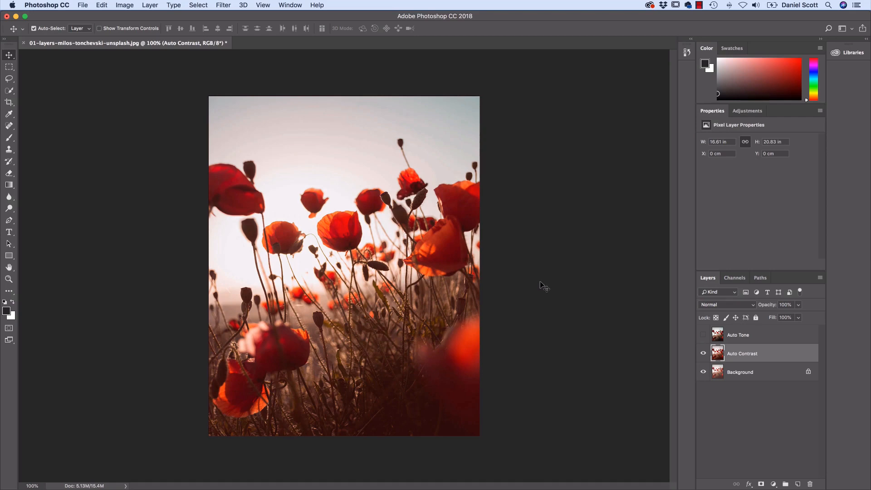
{"action": "left_click", "coordinate": [704, 335]}
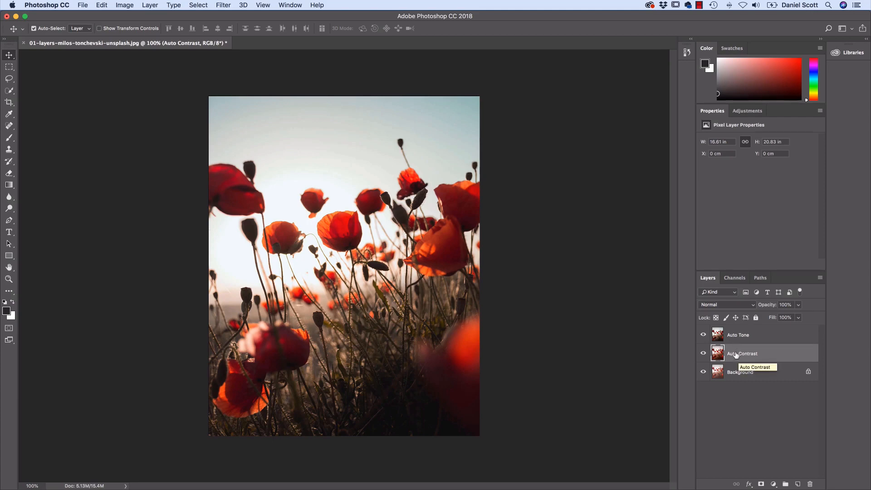
{"action": "left_click", "coordinate": [122, 4]}
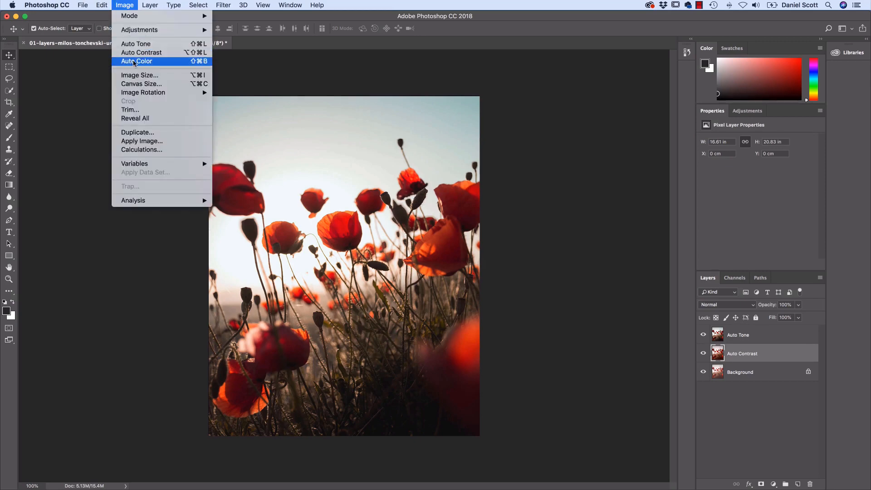
{"action": "left_click", "coordinate": [127, 4]}
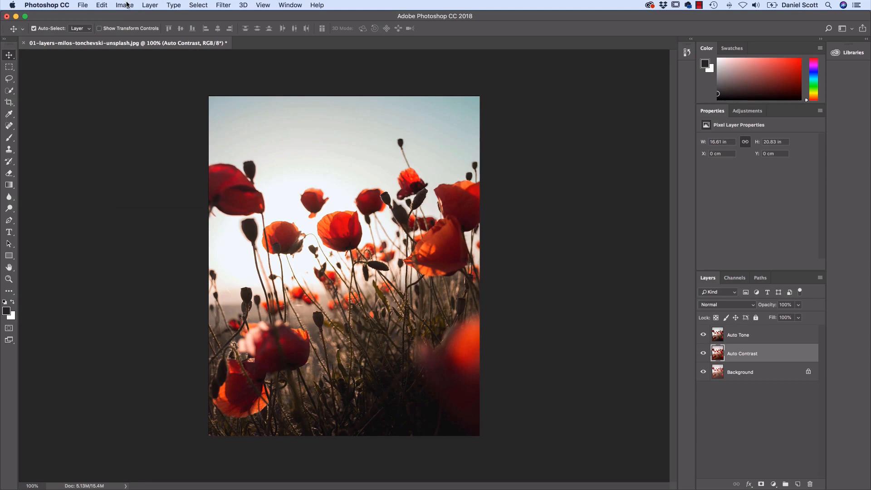
{"action": "left_click", "coordinate": [127, 5]}
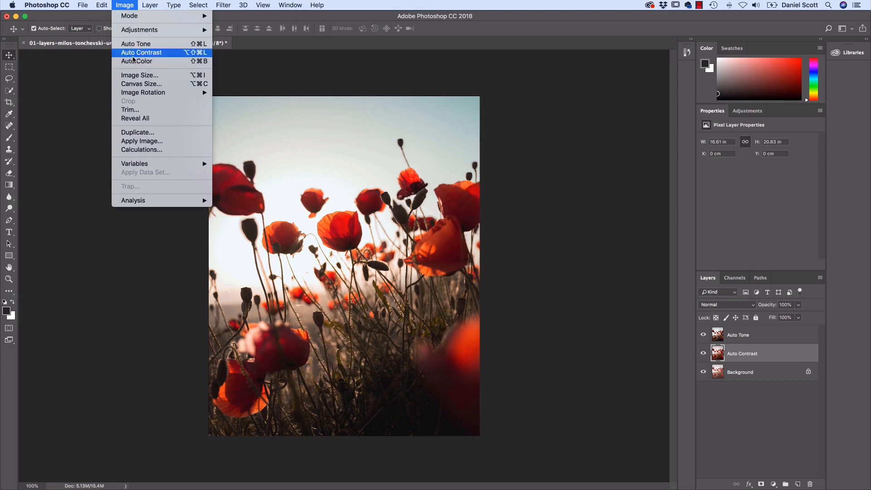
{"action": "left_click", "coordinate": [127, 5]}
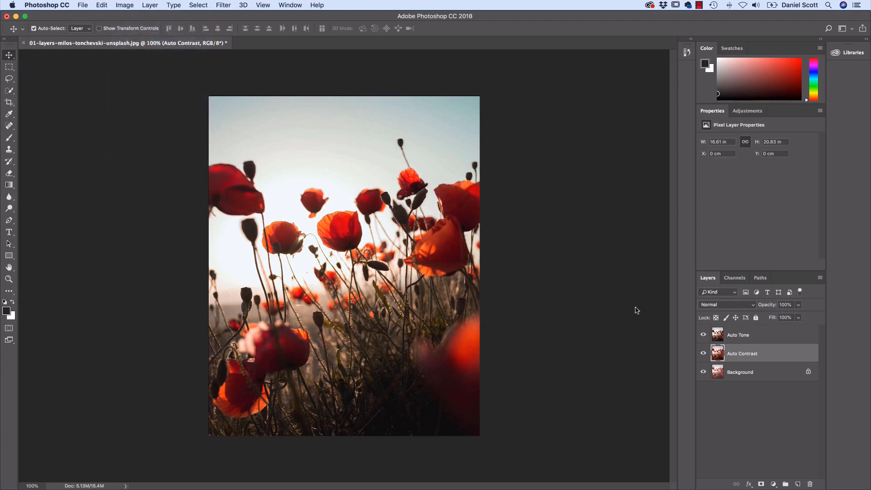
Compare the Auto Tone and Auto Contrast versions by toggling the Auto Tone layer's visibility
{"action": "left_click", "coordinate": [743, 339]}
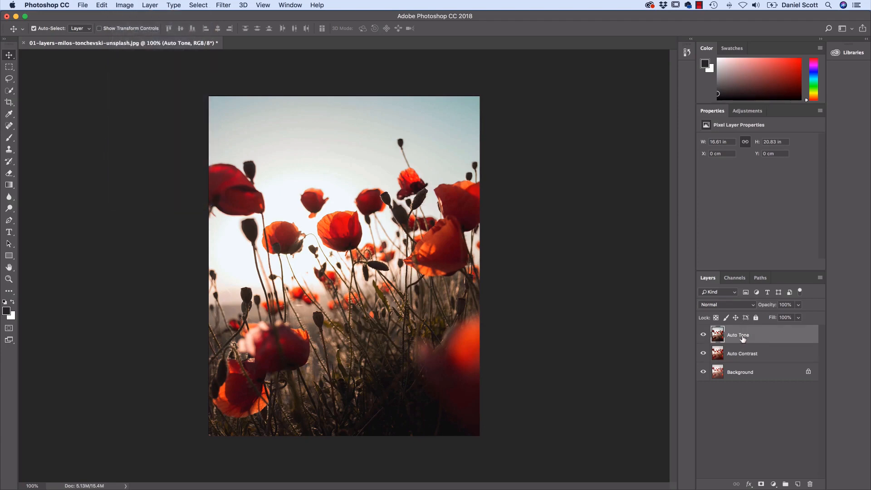
{"action": "left_click", "coordinate": [704, 336]}
{"action": "left_click", "coordinate": [704, 336]}
{"action": "left_click", "coordinate": [740, 355]}
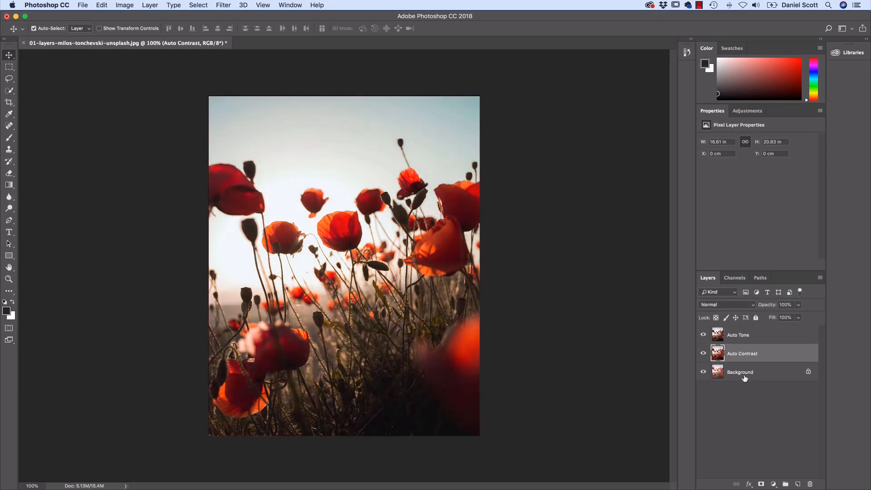
Hide the Auto Tone and Auto Contrast layers and duplicate the Background layer as "Auto Color"
{"action": "left_click", "coordinate": [704, 336]}
{"action": "left_click", "coordinate": [704, 354]}
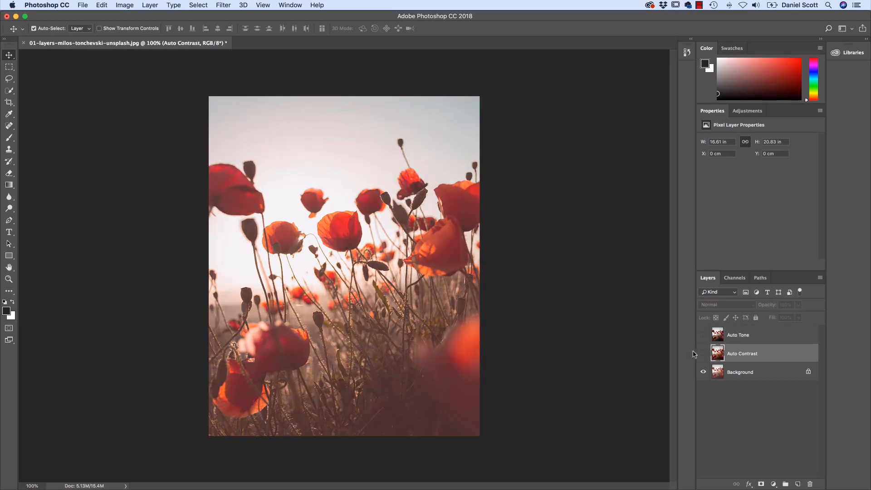
{"action": "left_click", "coordinate": [751, 376]}
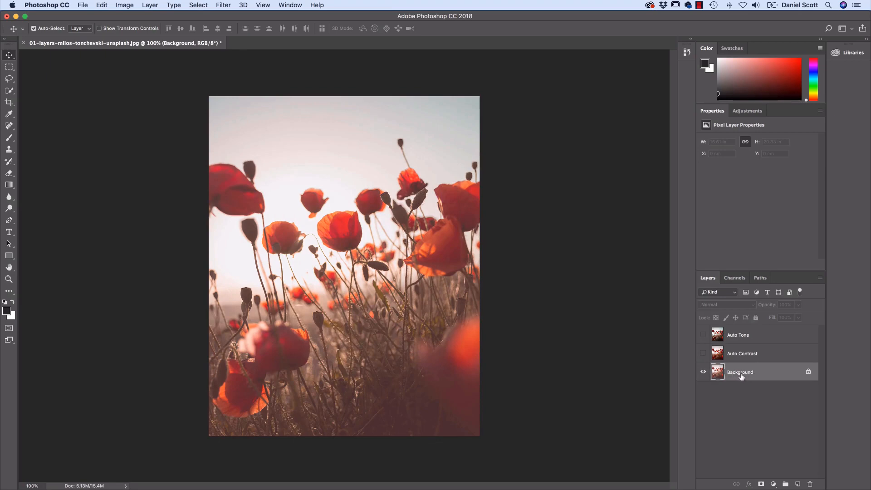
{"action": "right_click", "coordinate": [742, 375]}
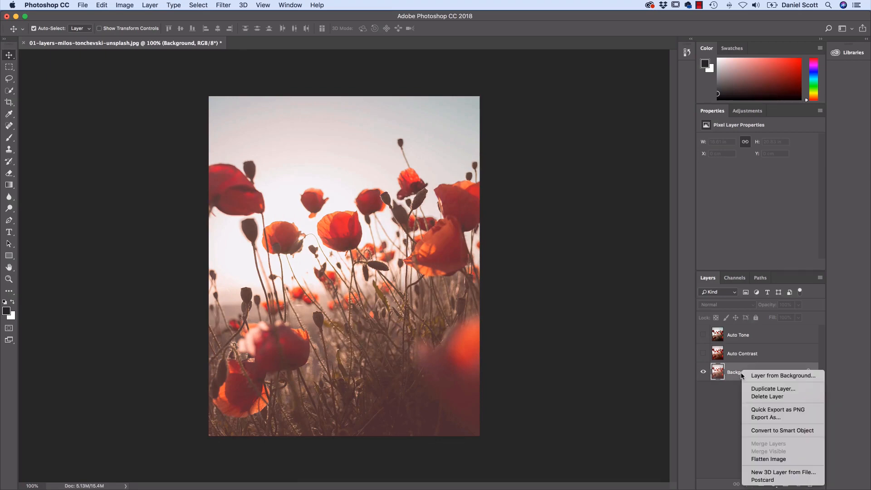
{"action": "left_click", "coordinate": [755, 389]}
{"action": "type", "text": "Auto Color"}
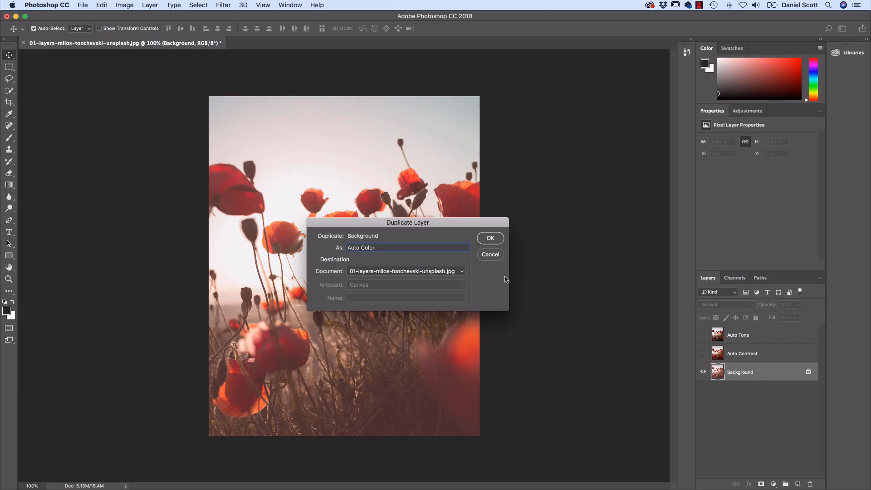
{"action": "left_click", "coordinate": [491, 238]}
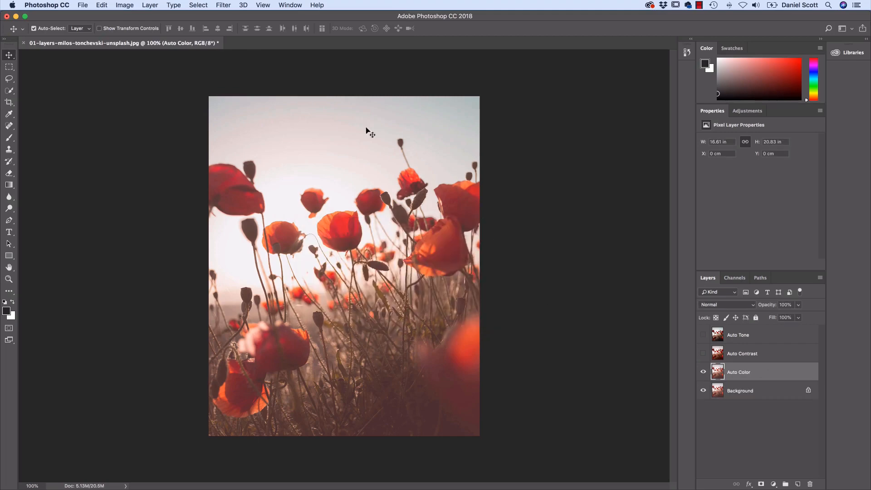
Apply the Auto Color correction to the Auto Color layer and show the Auto Tone and Auto Contrast layers
{"action": "left_click", "coordinate": [129, 7]}
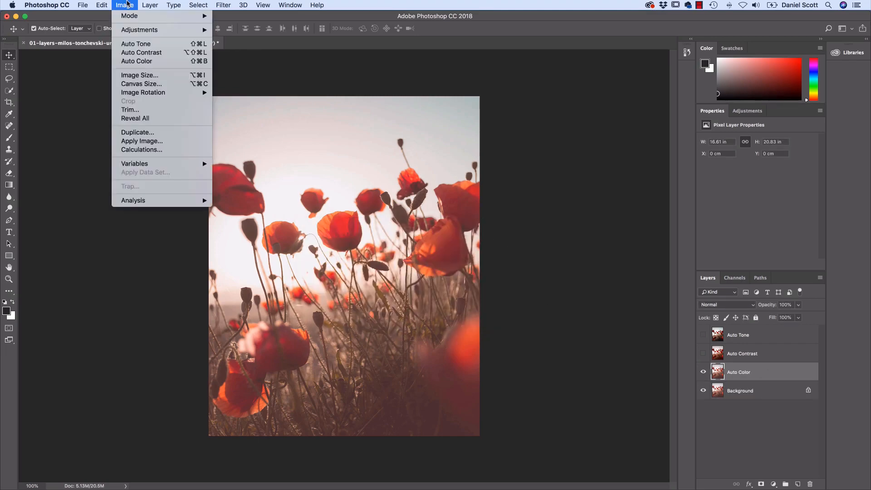
{"action": "left_click", "coordinate": [138, 62]}
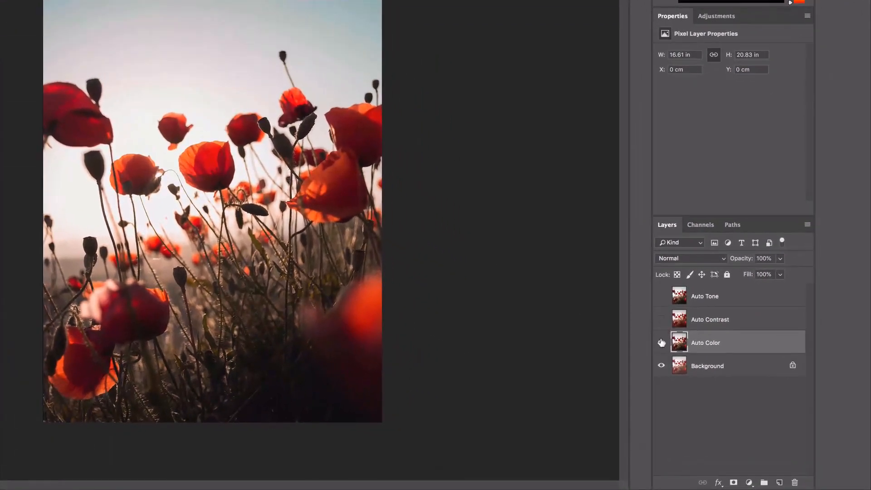
{"action": "left_click", "coordinate": [671, 305]}
{"action": "left_click", "coordinate": [672, 327]}
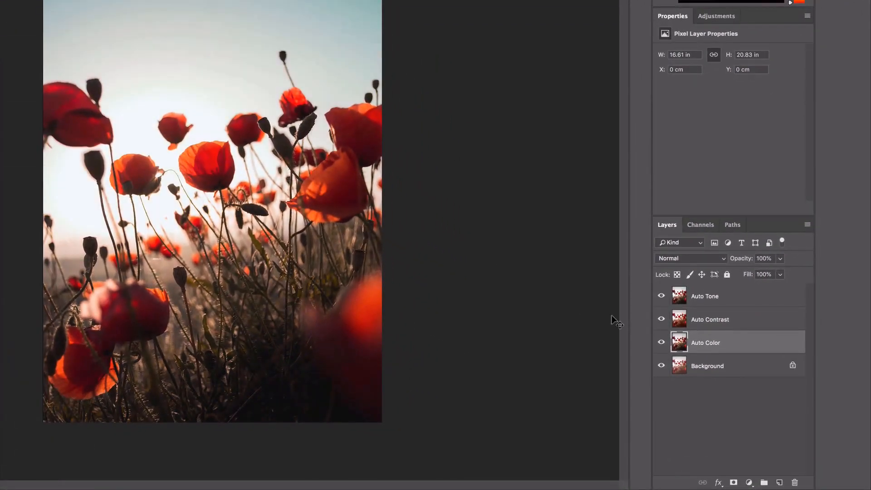
Compare the three corrected versions by hiding the Auto Tone and Auto Contrast layers in turn, and show and select Auto Tone again
{"action": "left_click", "coordinate": [661, 296]}
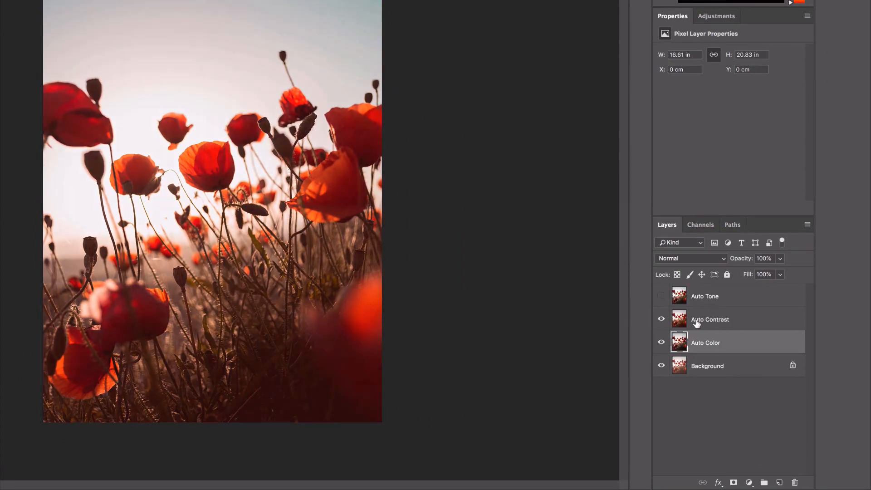
{"action": "left_click", "coordinate": [661, 319]}
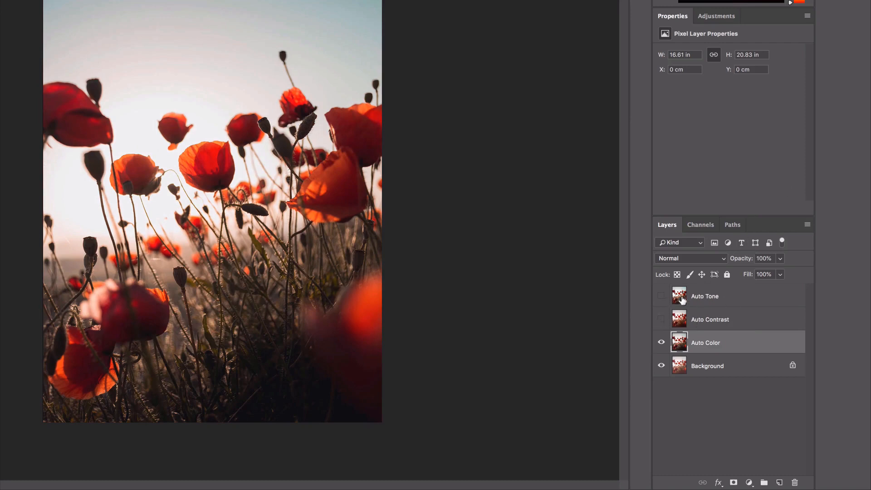
{"action": "left_click", "coordinate": [714, 300]}
{"action": "left_click", "coordinate": [721, 346]}
{"action": "left_click", "coordinate": [661, 296]}
{"action": "left_click", "coordinate": [712, 299]}
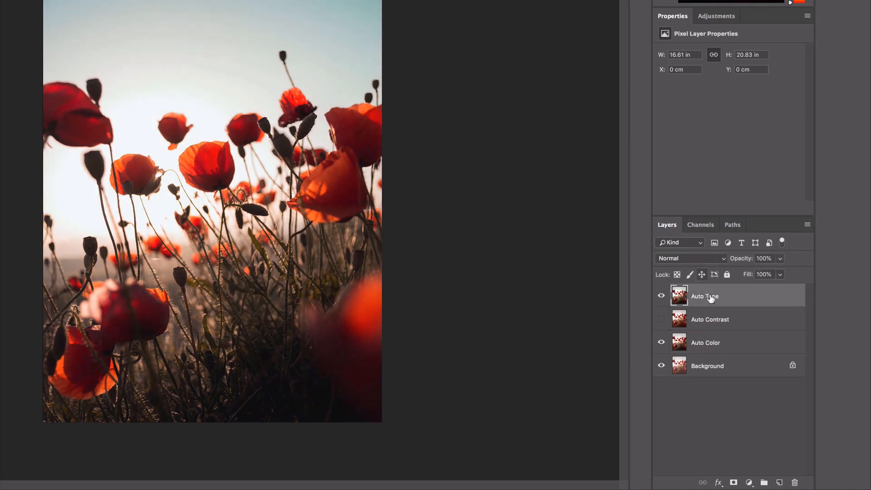
Compare the Auto Tone and Auto Color versions by repeatedly toggling the Auto Tone layer's visibility, leaving it shown
{"action": "left_click", "coordinate": [661, 296]}
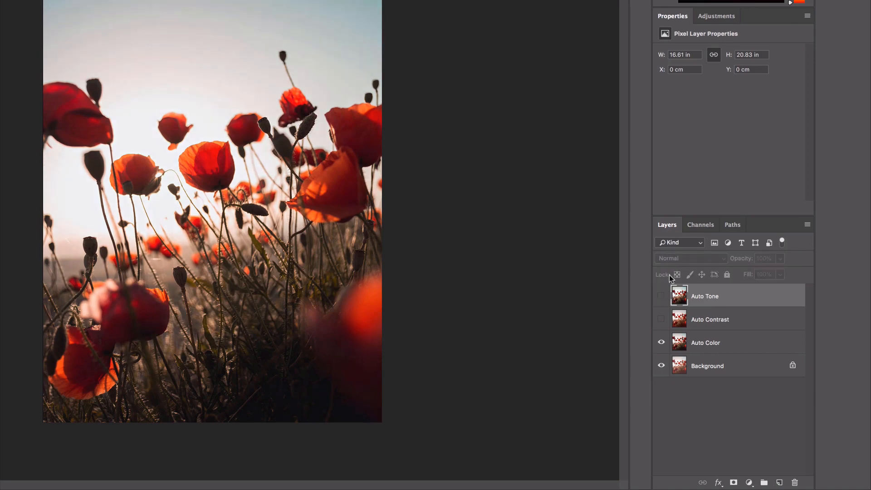
{"action": "left_click", "coordinate": [661, 296]}
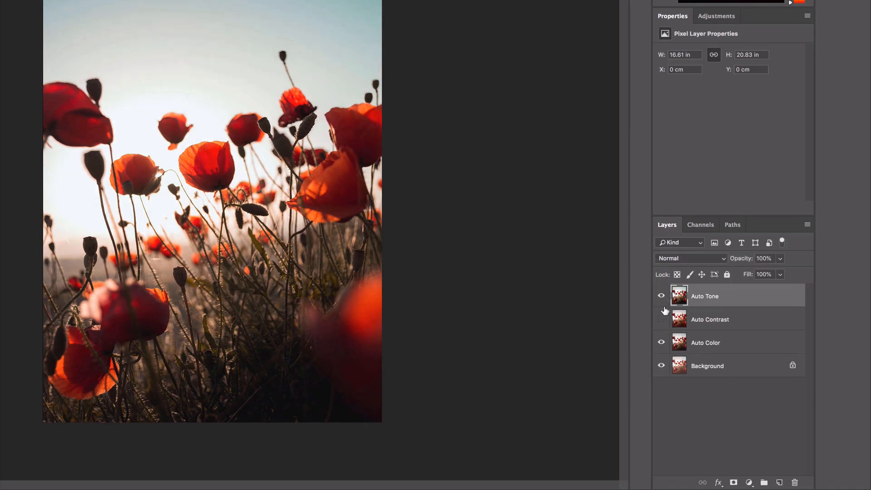
{"action": "left_click", "coordinate": [661, 296]}
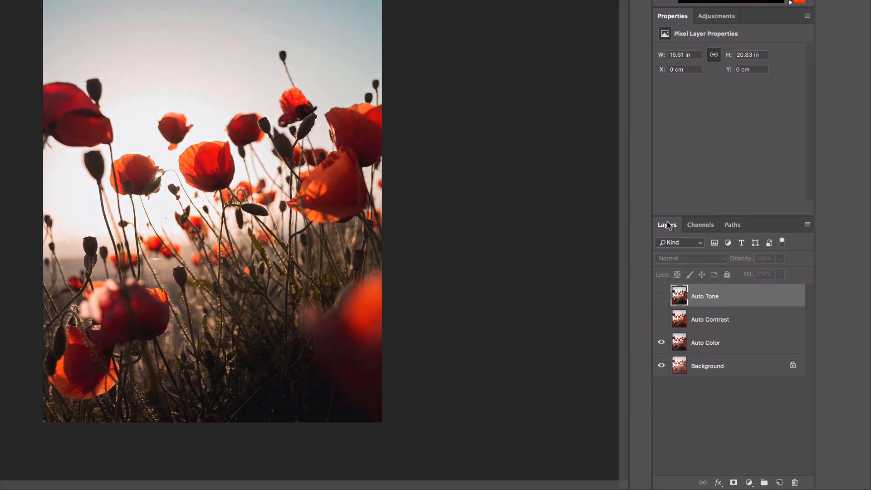
{"action": "left_click", "coordinate": [662, 297]}
{"action": "left_click", "coordinate": [662, 296]}
{"action": "left_click", "coordinate": [662, 296]}
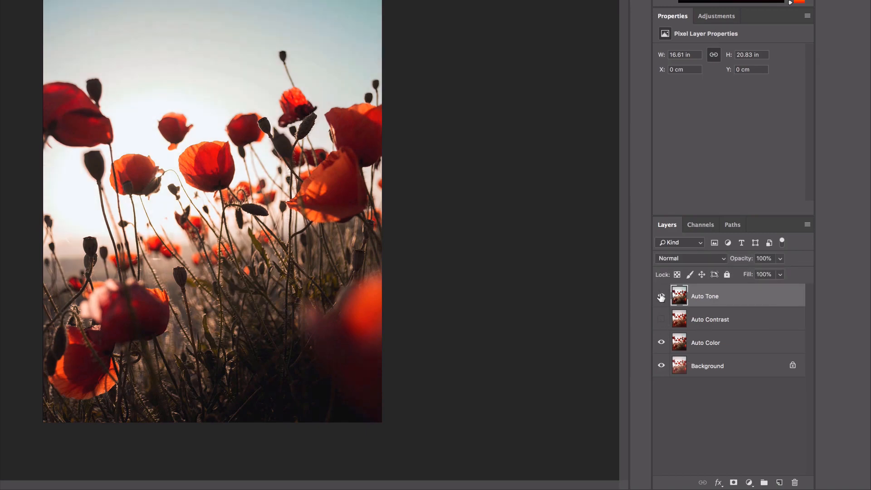
Reorder the layers above Background as Auto Color, Auto Contrast and Auto Tone from the top, and show the Auto Contrast layer
{"action": "left_click", "coordinate": [708, 321]}
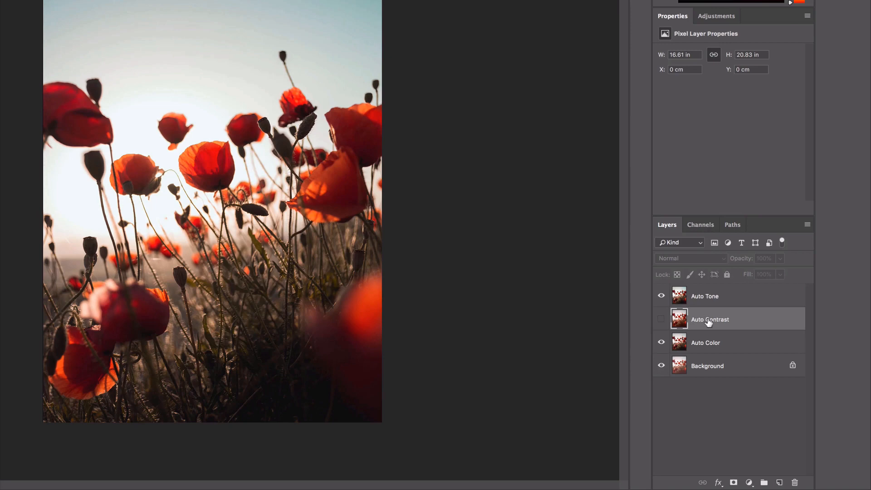
{"action": "left_click_drag", "start_coordinate": [709, 323], "coordinate": [709, 359]}
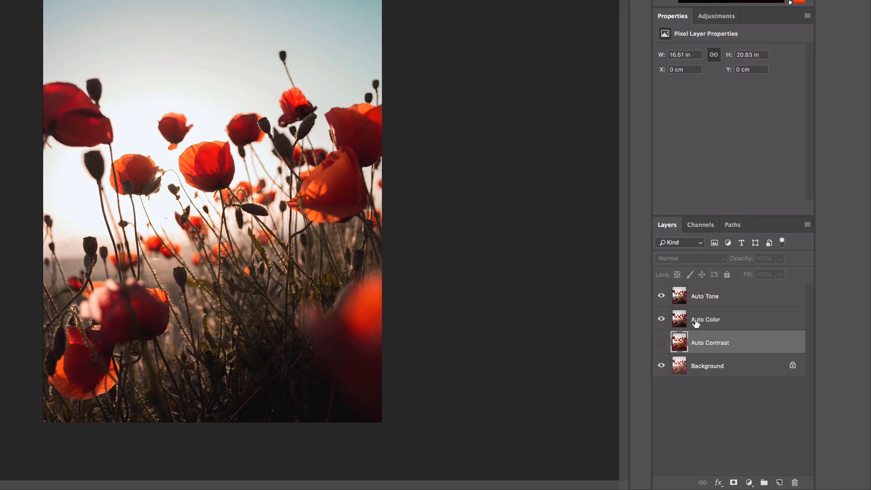
{"action": "left_click", "coordinate": [732, 328]}
{"action": "left_click_drag", "start_coordinate": [734, 330], "coordinate": [702, 301]}
{"action": "left_click_drag", "start_coordinate": [717, 348], "coordinate": [711, 315]}
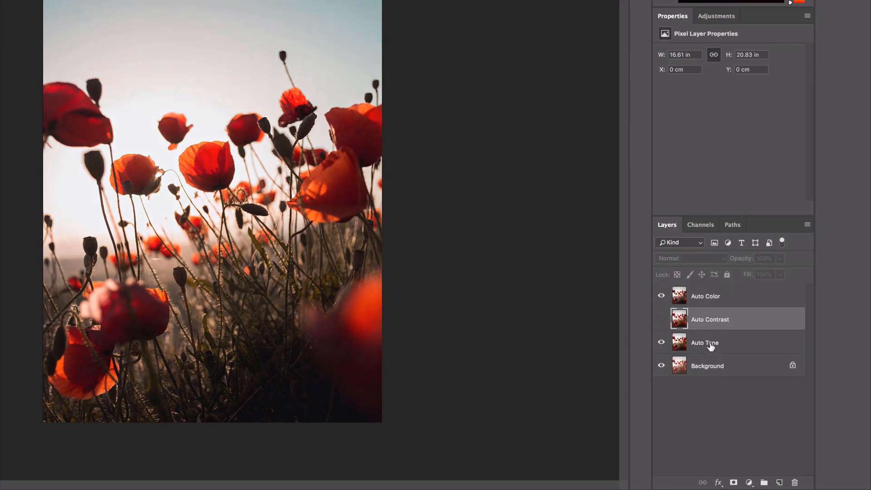
{"action": "left_click", "coordinate": [661, 319]}
{"action": "left_click", "coordinate": [703, 301]}
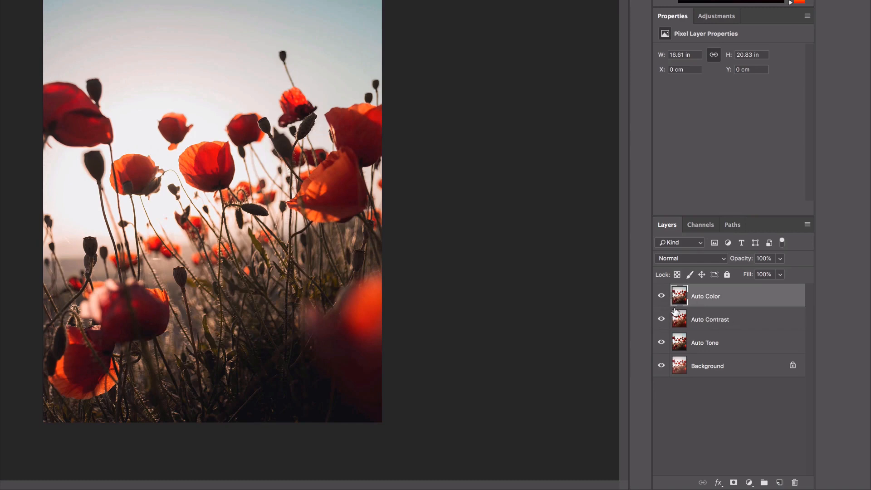
Hide the Auto Contrast layer and compare Auto Color against Auto Tone by toggling the Auto Color layer's visibility
{"action": "left_click", "coordinate": [661, 320]}
{"action": "left_click", "coordinate": [660, 298]}
{"action": "left_click", "coordinate": [660, 298]}
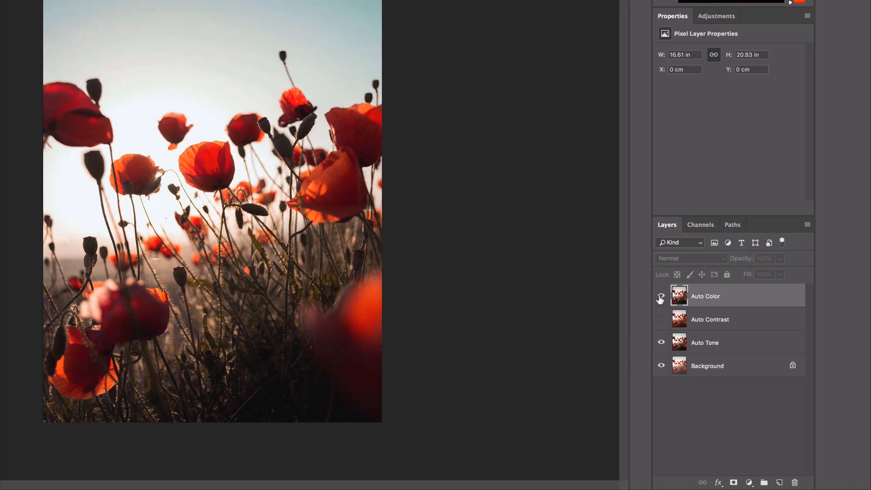
{"action": "left_click", "coordinate": [659, 298]}
{"action": "left_click", "coordinate": [660, 298]}
{"action": "left_click", "coordinate": [660, 298]}
{"action": "left_click", "coordinate": [660, 297]}
{"action": "left_click", "coordinate": [661, 298]}
{"action": "left_click", "coordinate": [661, 298]}
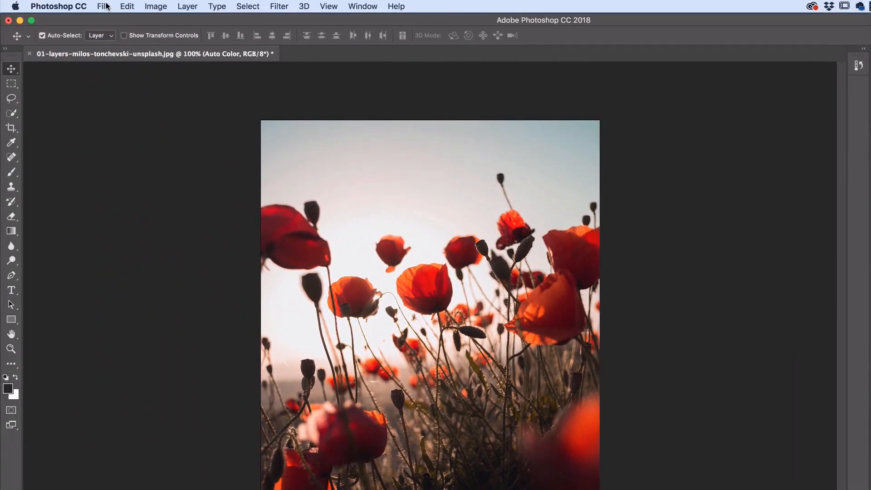
Save the poppy document as a layered PSD in the Source Files folder with Maximize Compatibility enabled
{"action": "left_click", "coordinate": [103, 6]}
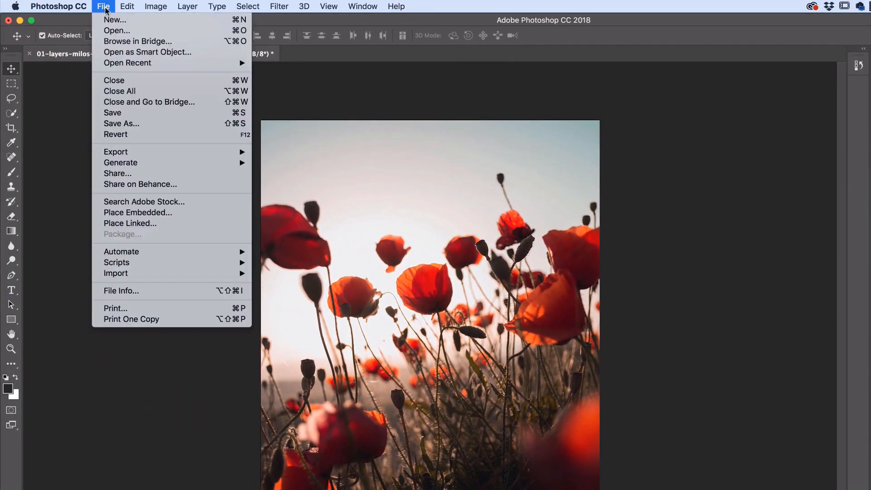
{"action": "left_click", "coordinate": [123, 113]}
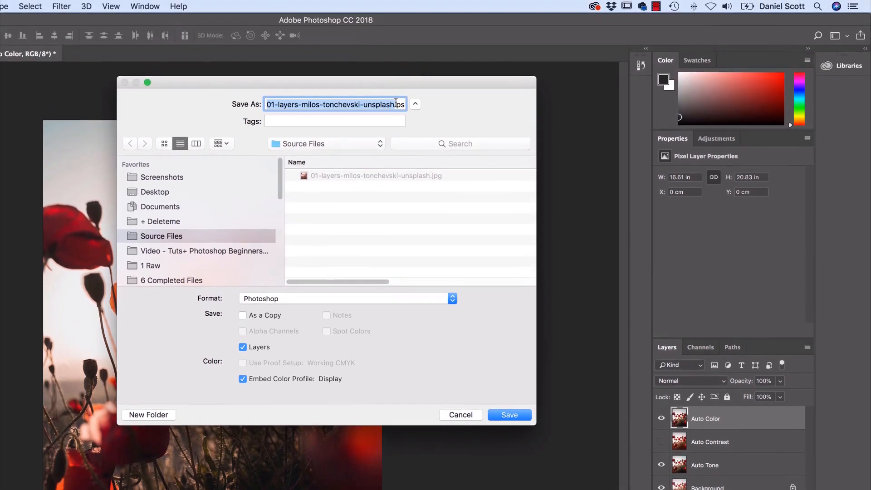
{"action": "left_click", "coordinate": [394, 105]}
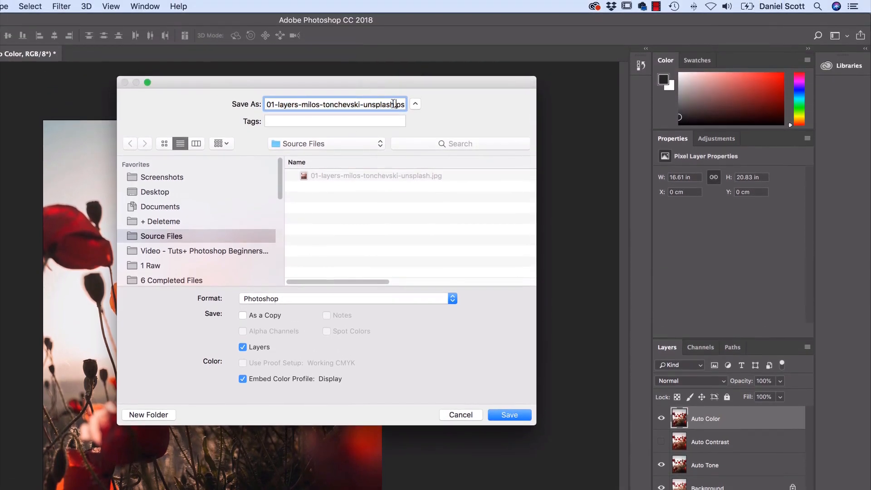
{"action": "left_click_drag", "start_coordinate": [394, 104], "coordinate": [416, 107]}
{"action": "left_click", "coordinate": [394, 105]}
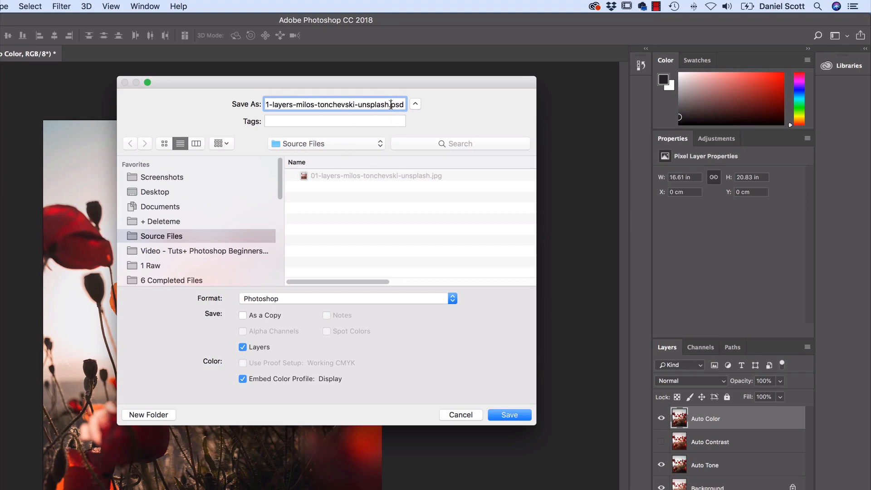
{"action": "left_click_drag", "start_coordinate": [391, 106], "coordinate": [410, 106]}
{"action": "left_click", "coordinate": [506, 416]}
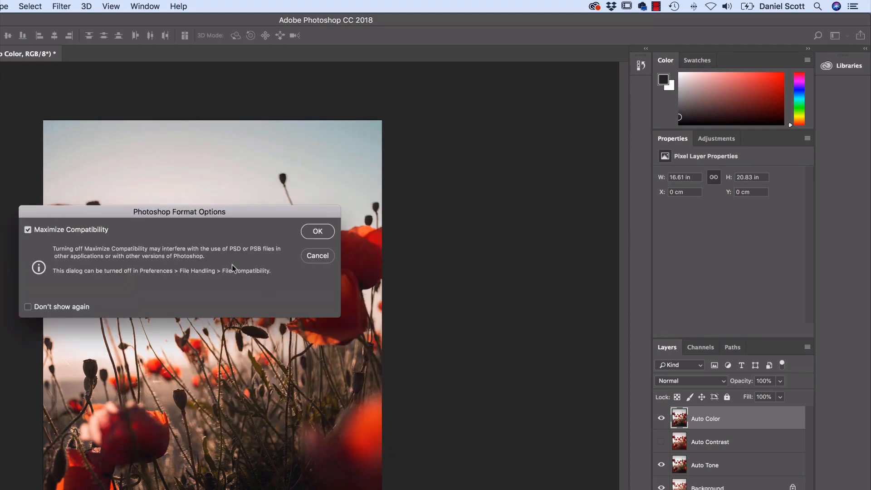
{"action": "left_click_drag", "start_coordinate": [212, 212], "coordinate": [285, 222]}
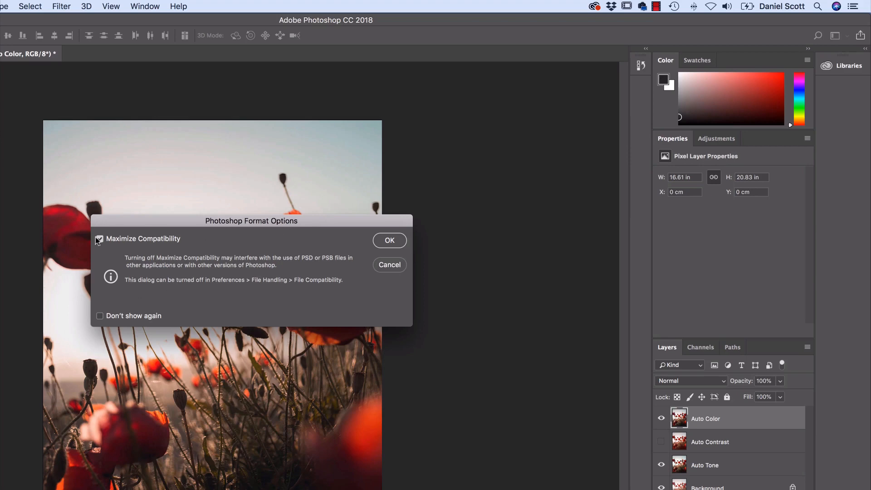
{"action": "left_click", "coordinate": [390, 241]}
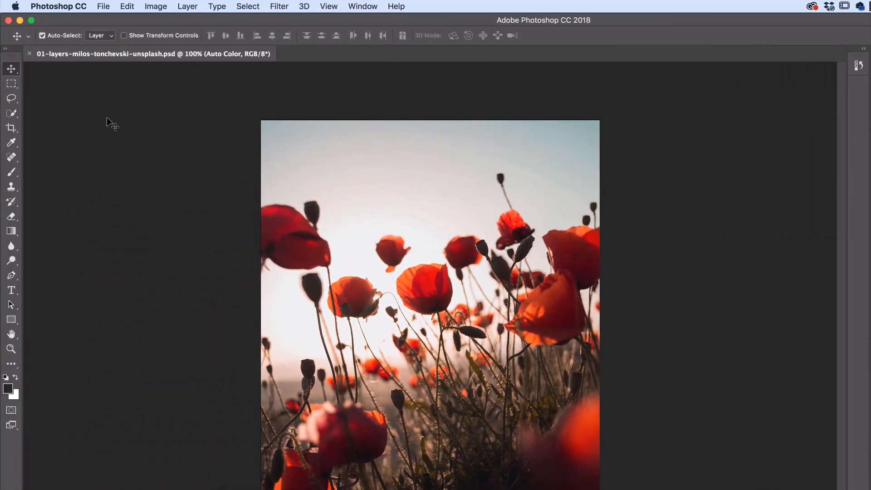
Close the poppy document and open the 02-layers JPG photo of the pink flower from the Source Files folder
{"action": "left_click", "coordinate": [104, 7]}
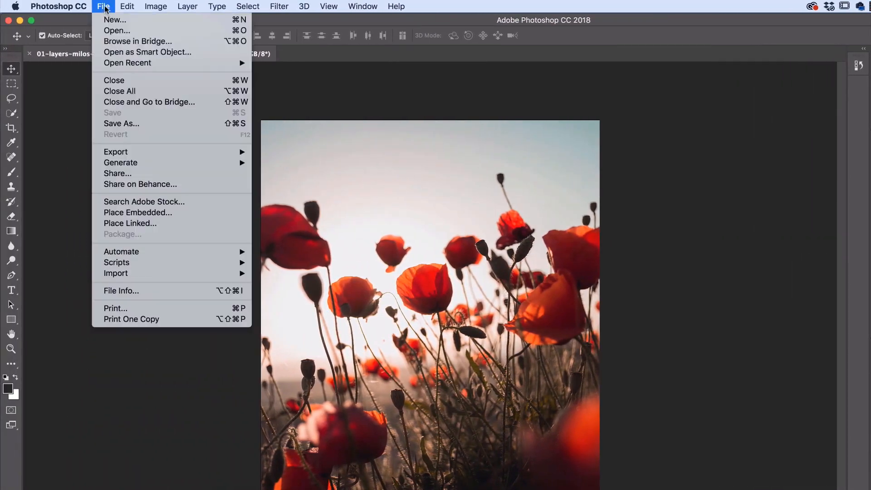
{"action": "left_click", "coordinate": [114, 80]}
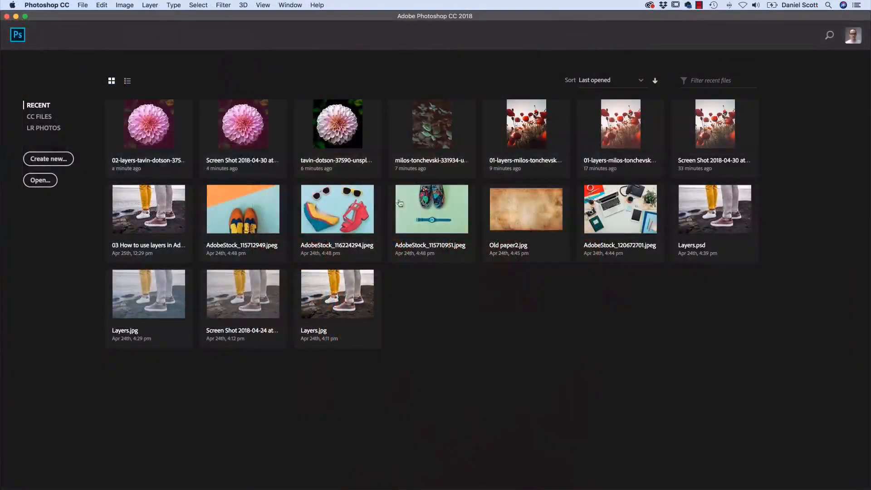
{"action": "left_click", "coordinate": [83, 5]}
{"action": "left_click", "coordinate": [91, 26]}
{"action": "left_click", "coordinate": [349, 118]}
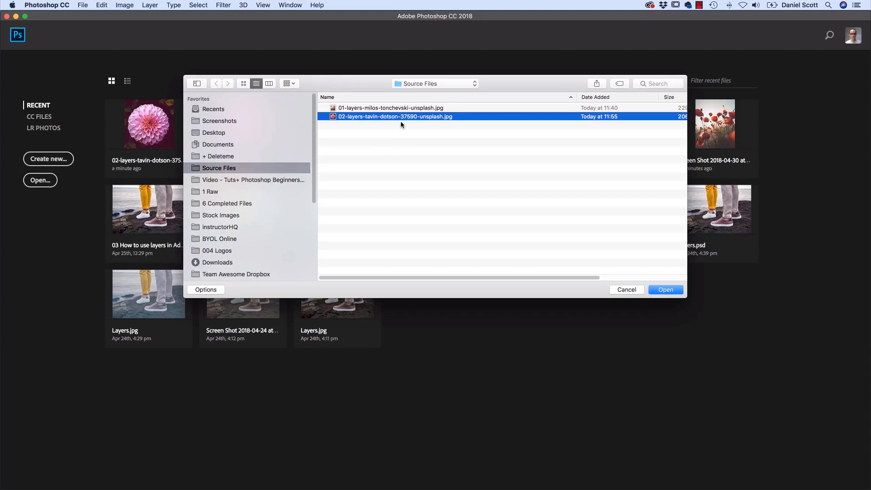
{"action": "left_click", "coordinate": [667, 292]}
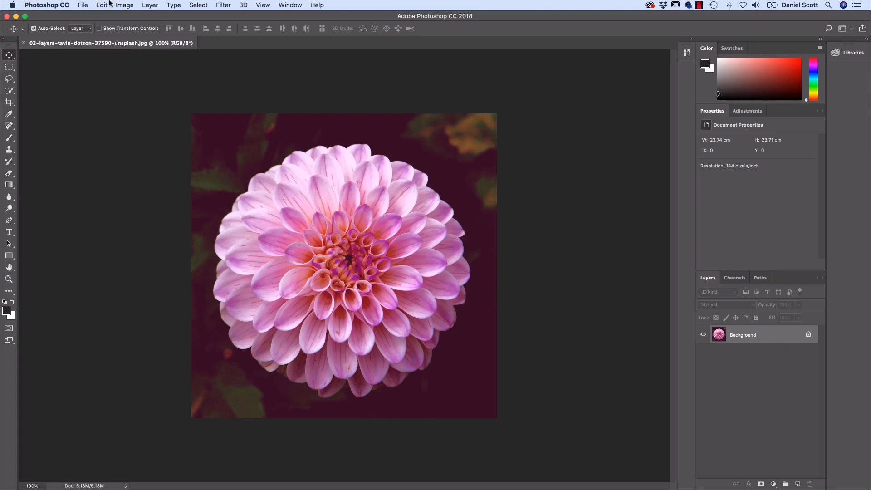
{"action": "left_click", "coordinate": [125, 5]}
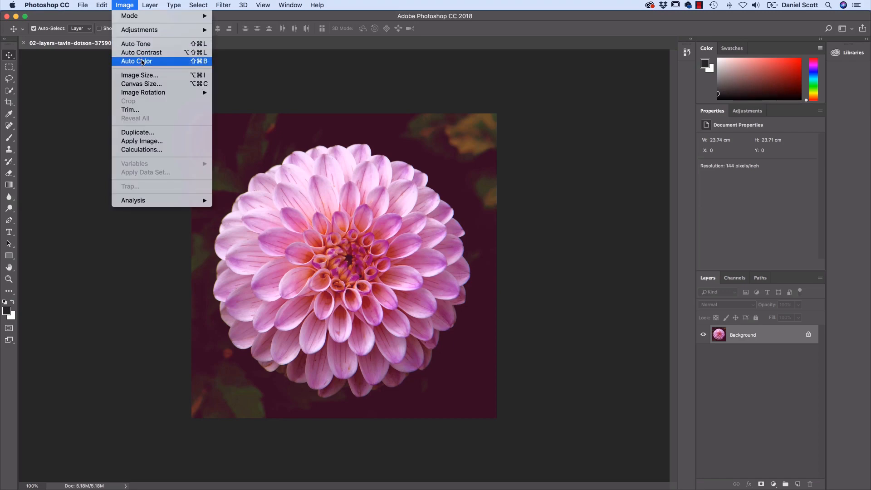
{"action": "left_click", "coordinate": [337, 91]}
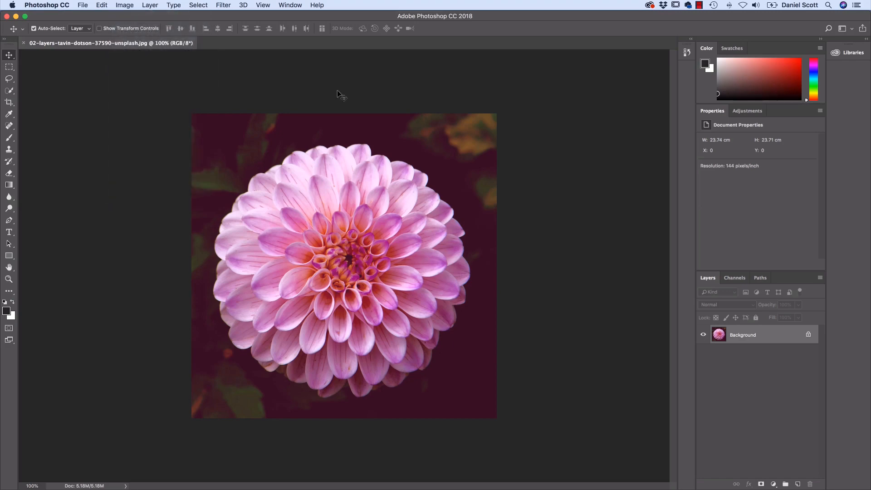